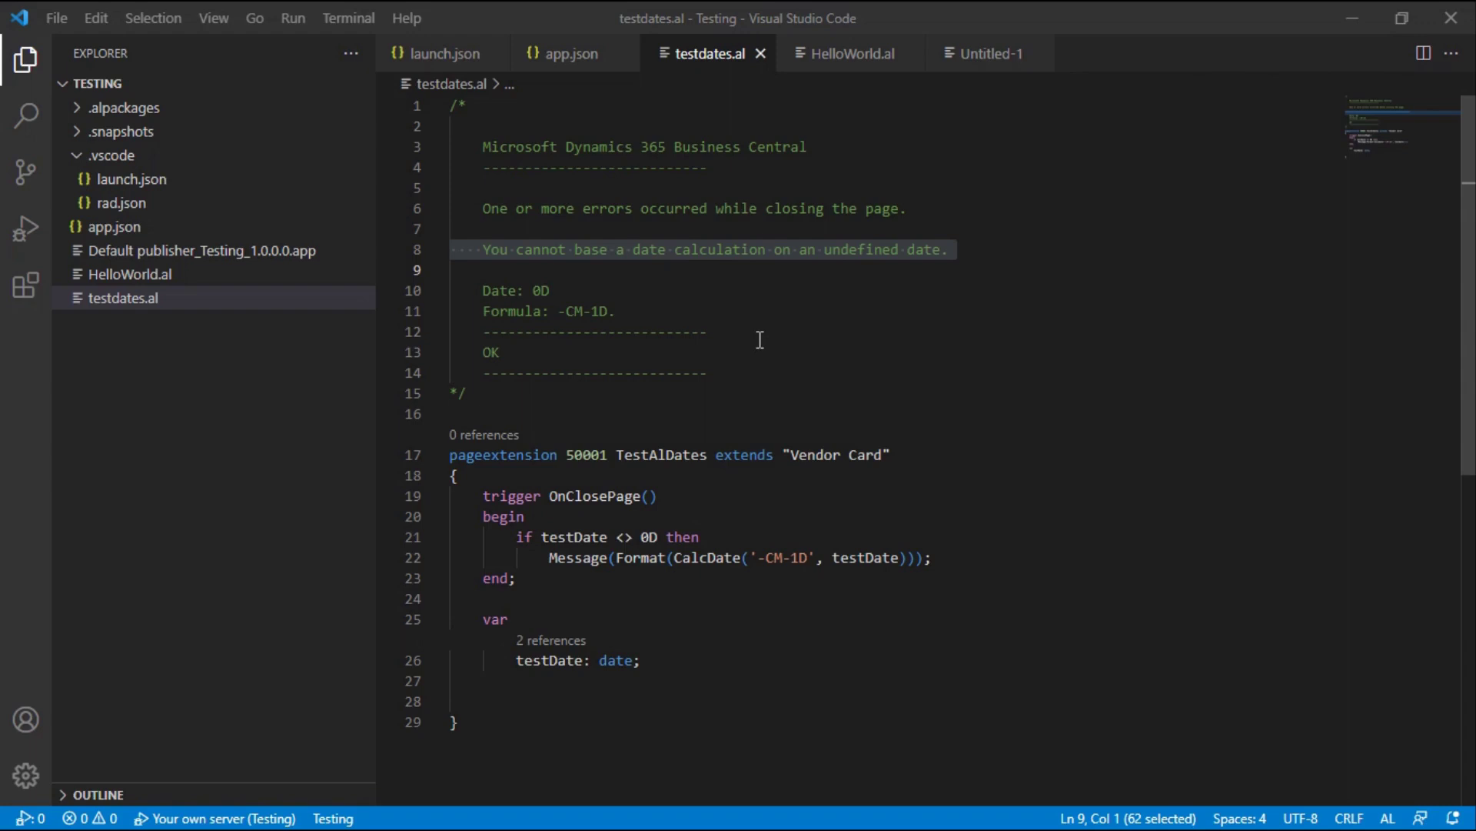
pyautogui.click(746, 556)
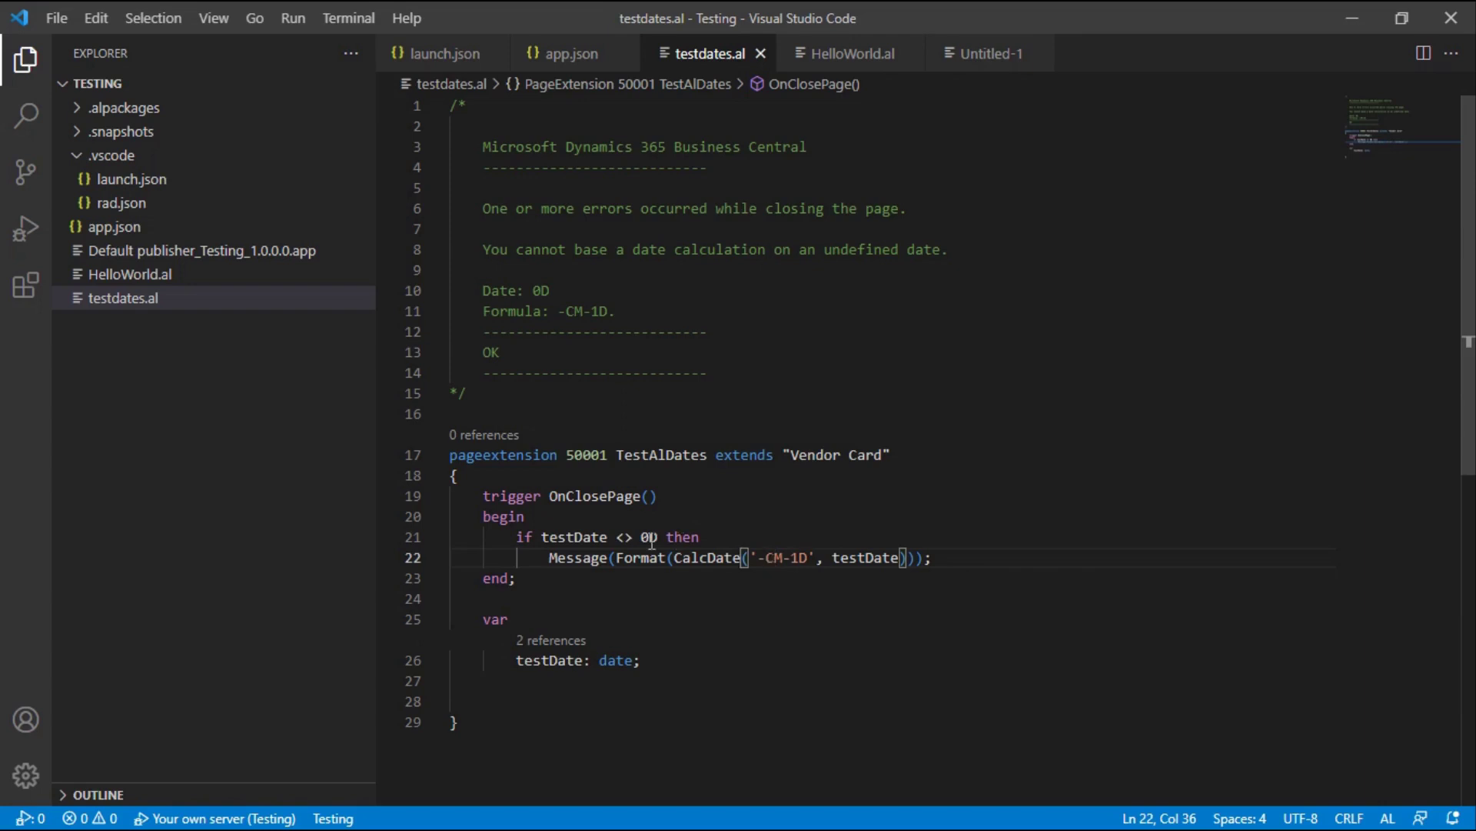
pyautogui.doubleClick(701, 558)
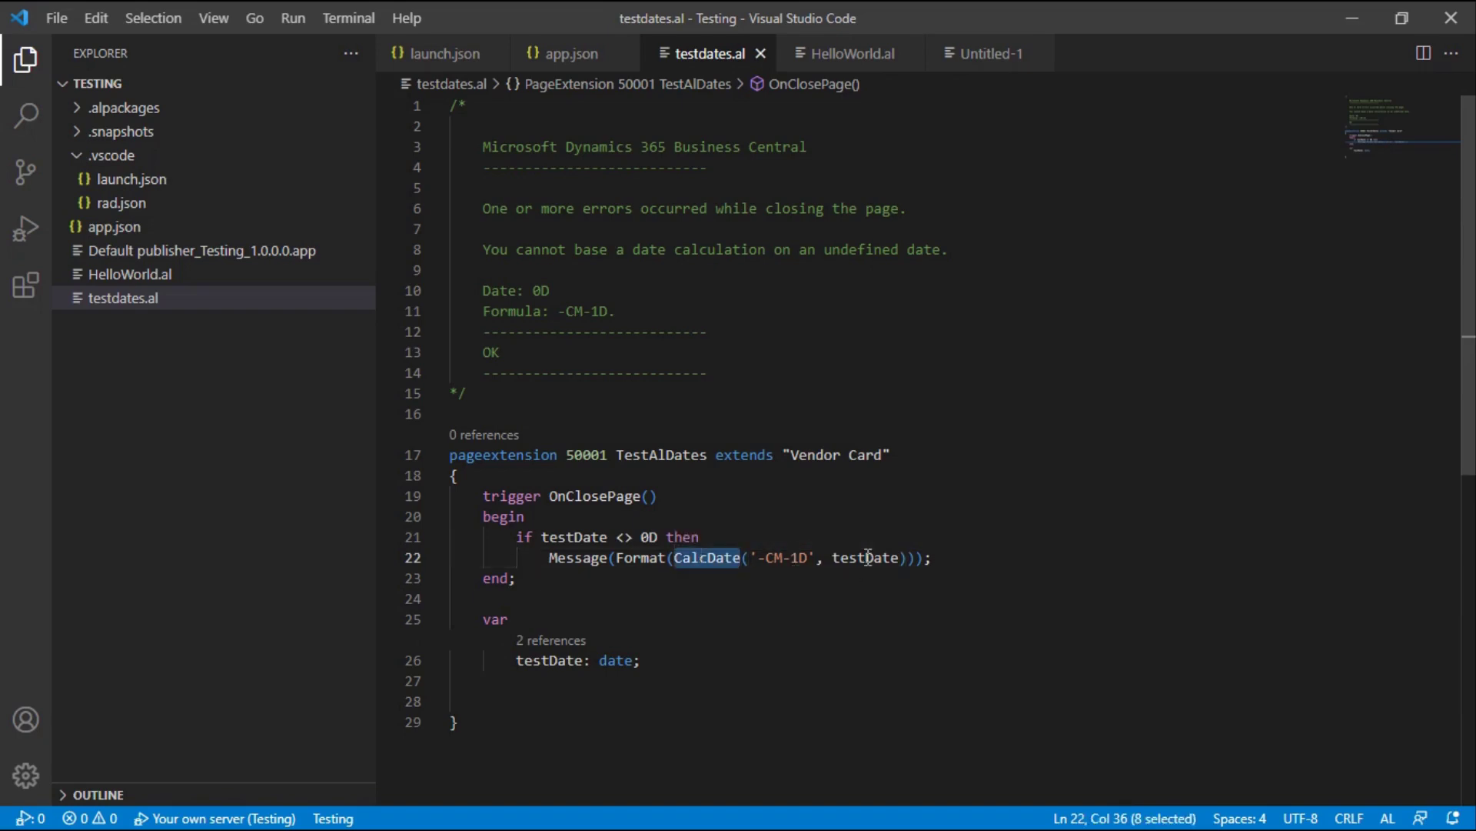
pyautogui.moveTo(865, 557)
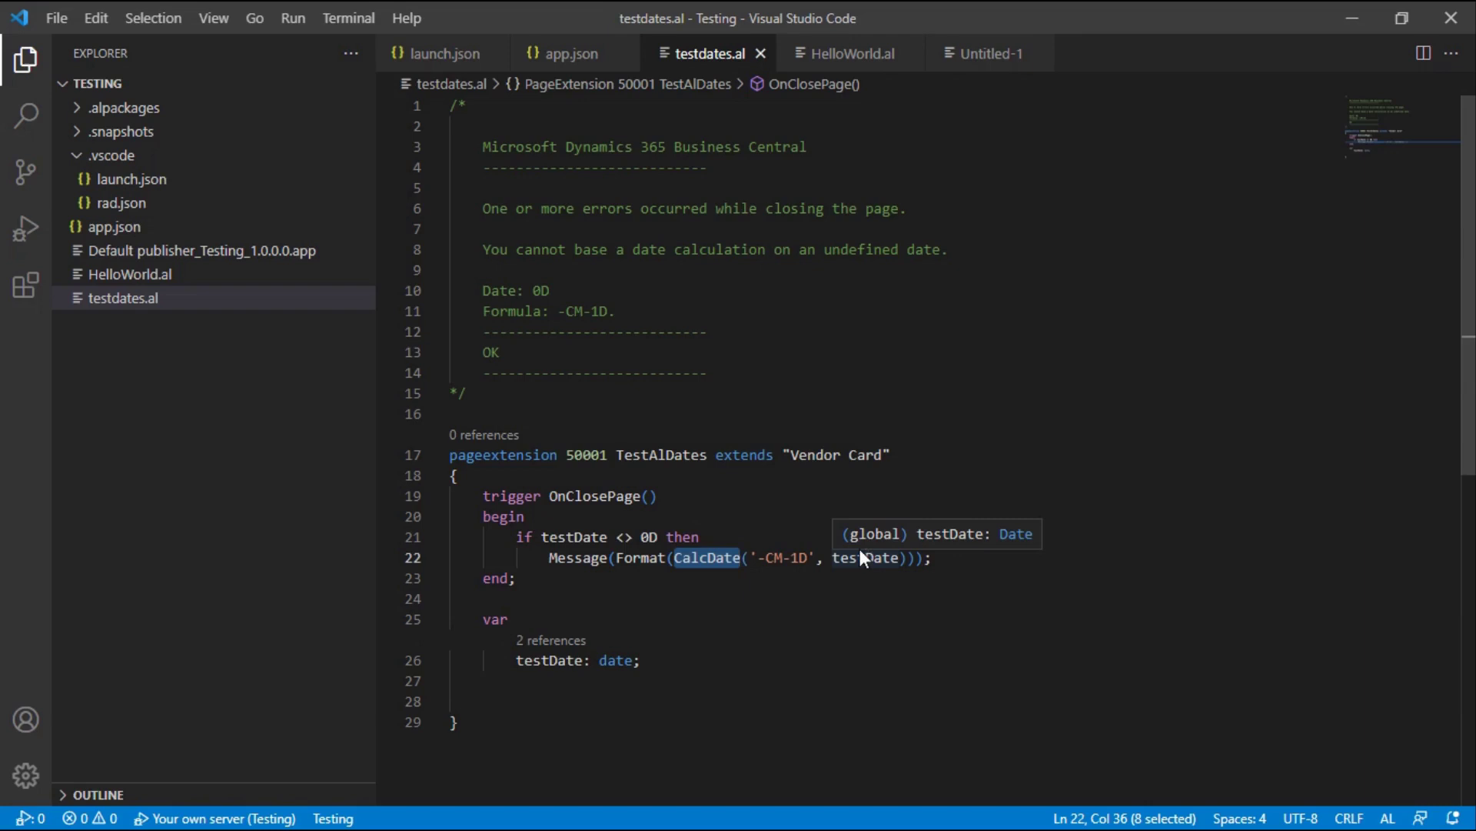
pyautogui.moveTo(620, 312); pyautogui.dragTo(525, 310)
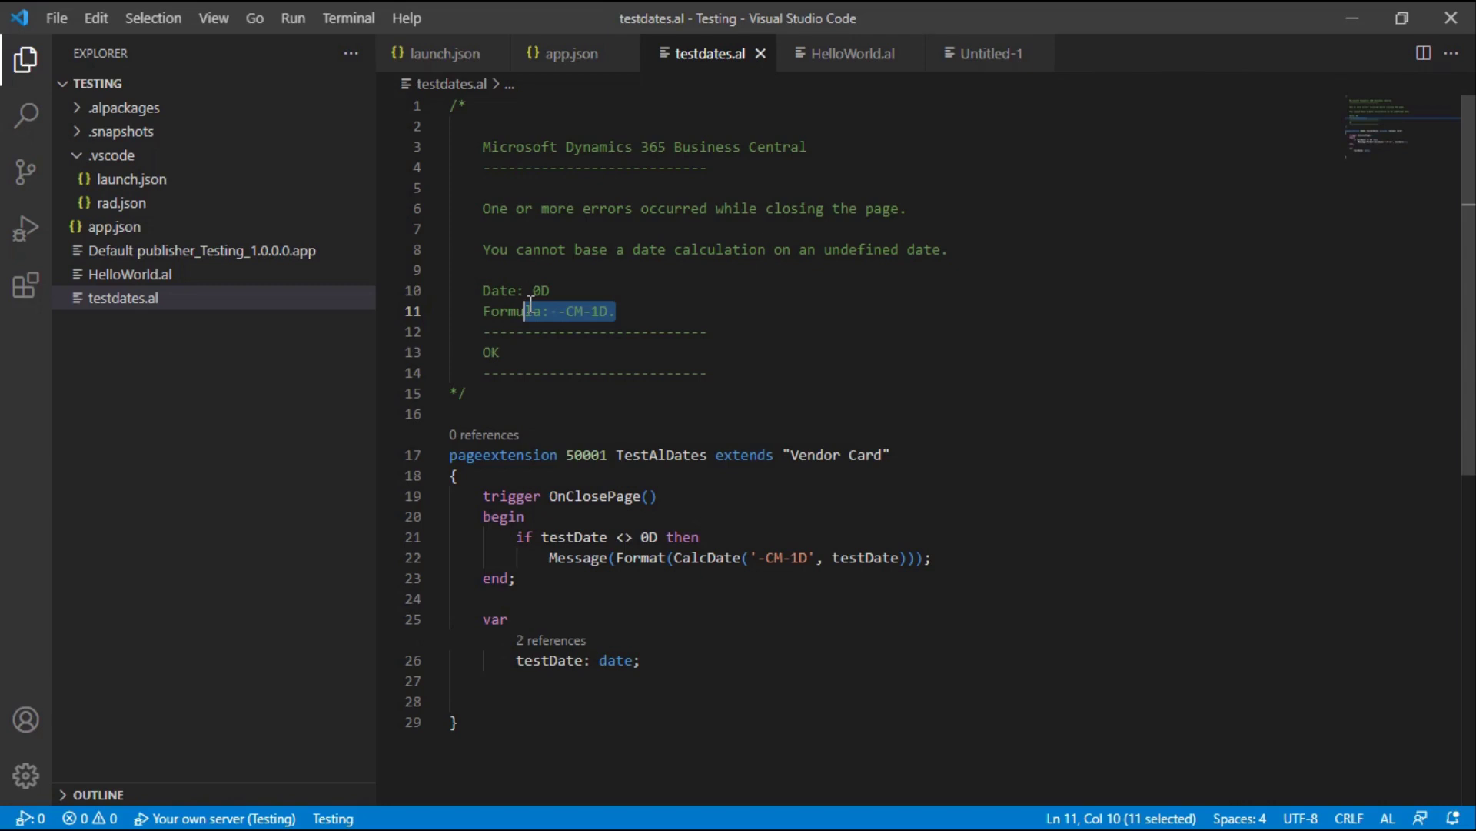
pyautogui.doubleClick(624, 536)
pyautogui.hotkey('ctrl', 'a')
pyautogui.doubleClick(625, 537)
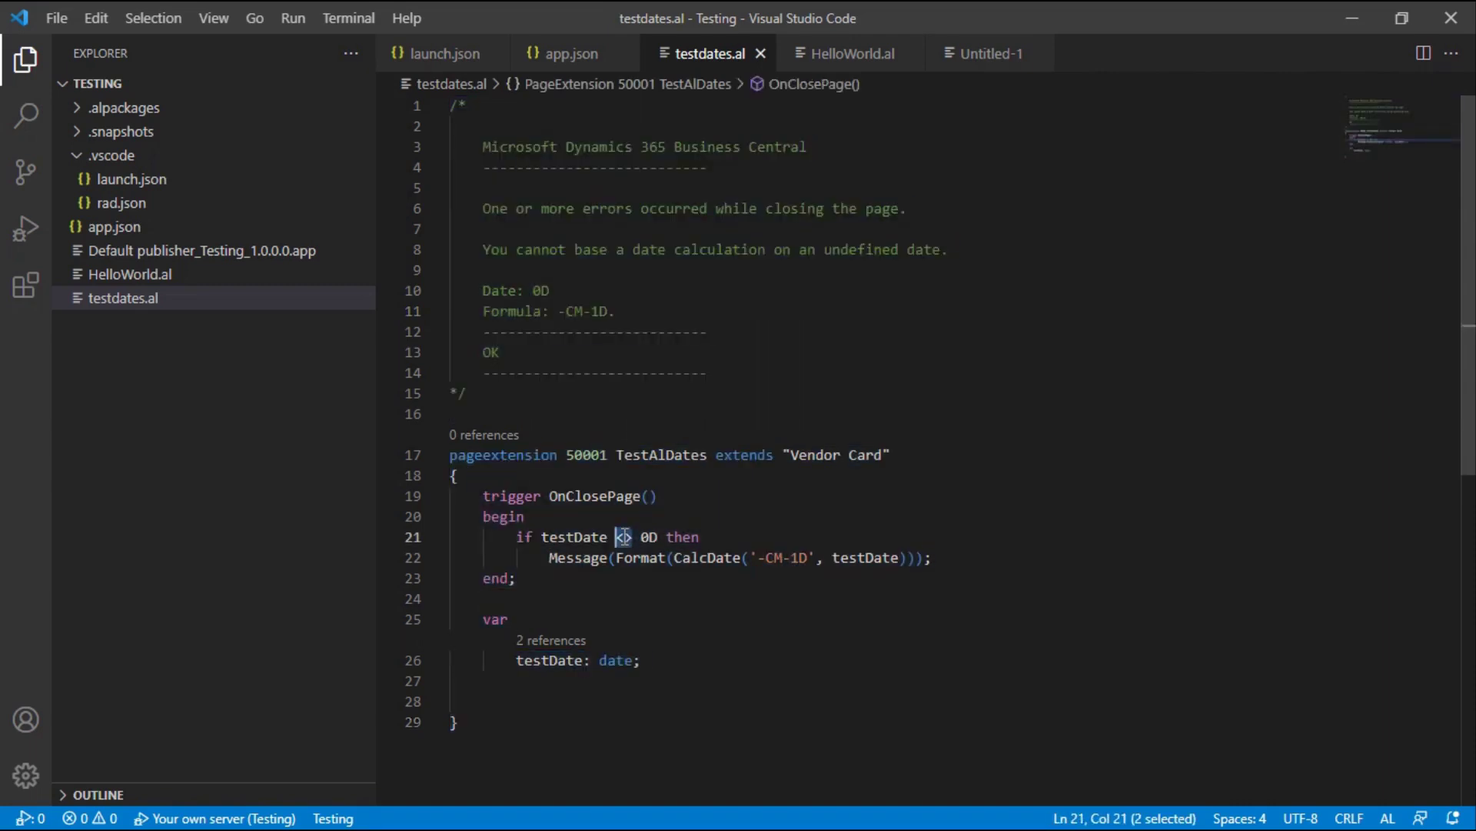
pyautogui.tripleClick(751, 557)
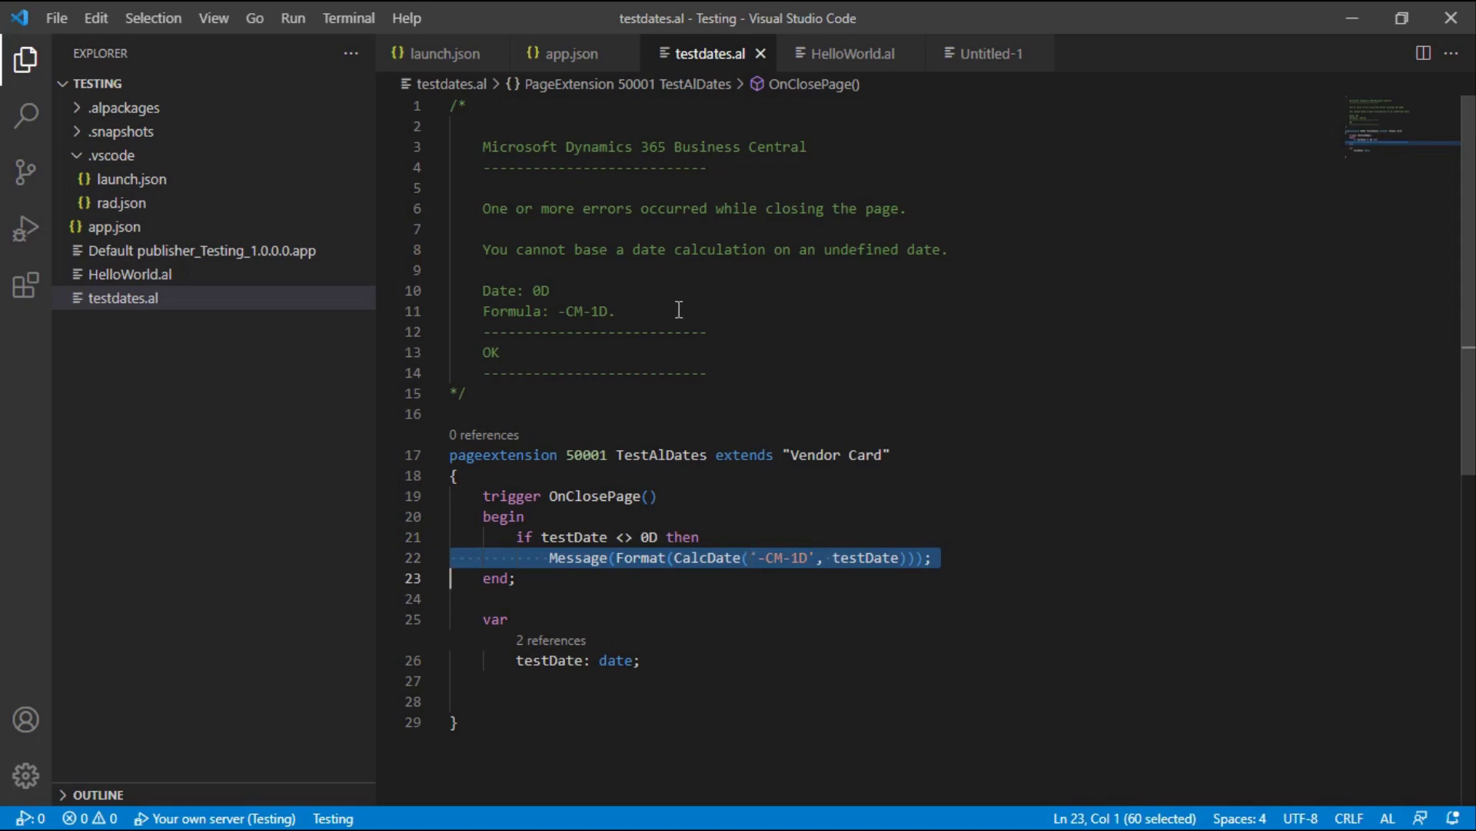
pyautogui.moveTo(643, 312)
pyautogui.mouseDown()
pyautogui.moveTo(486, 211)
pyautogui.moveTo(422, 206)
pyautogui.mouseUp()
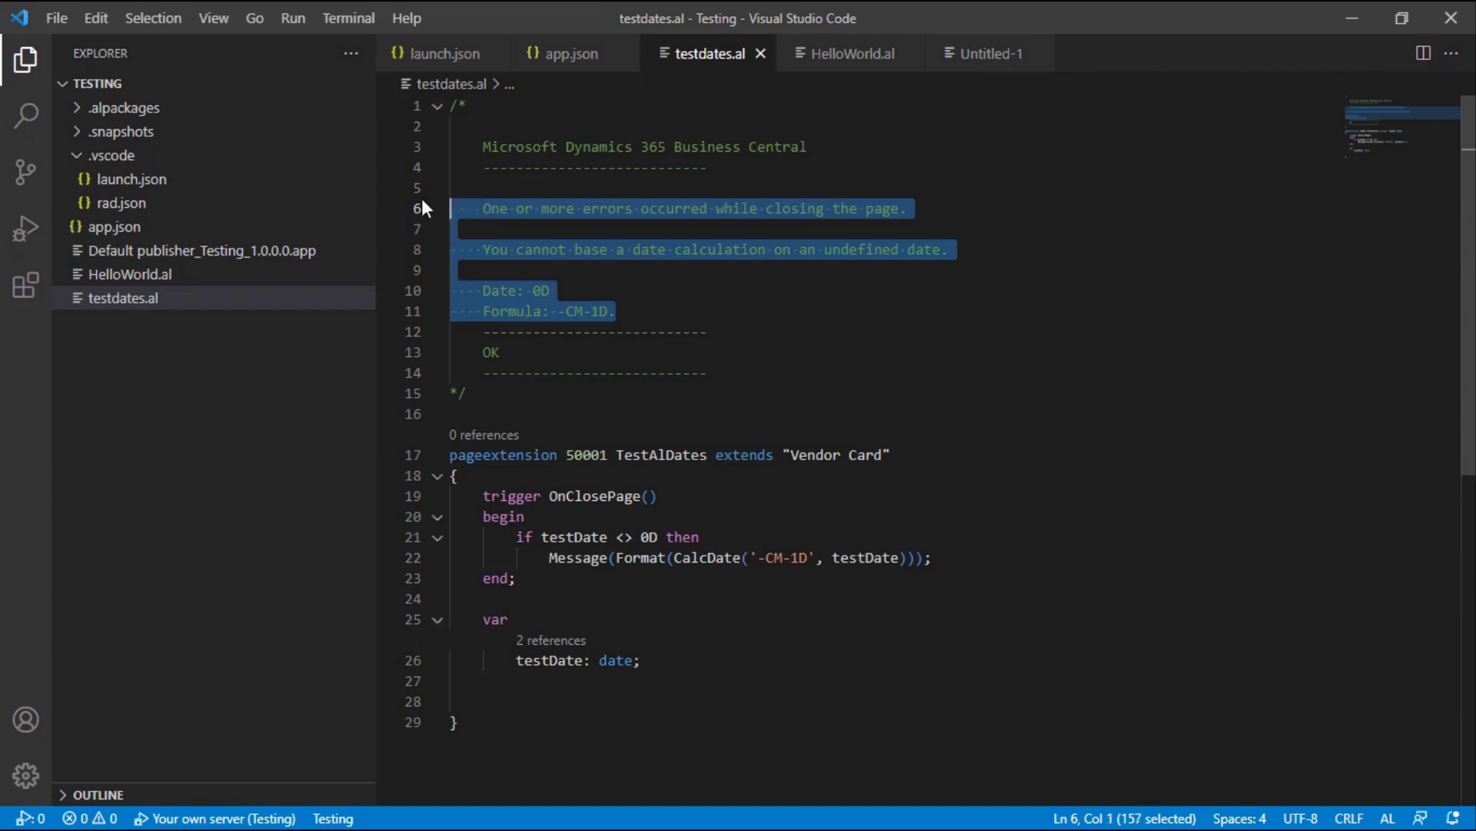